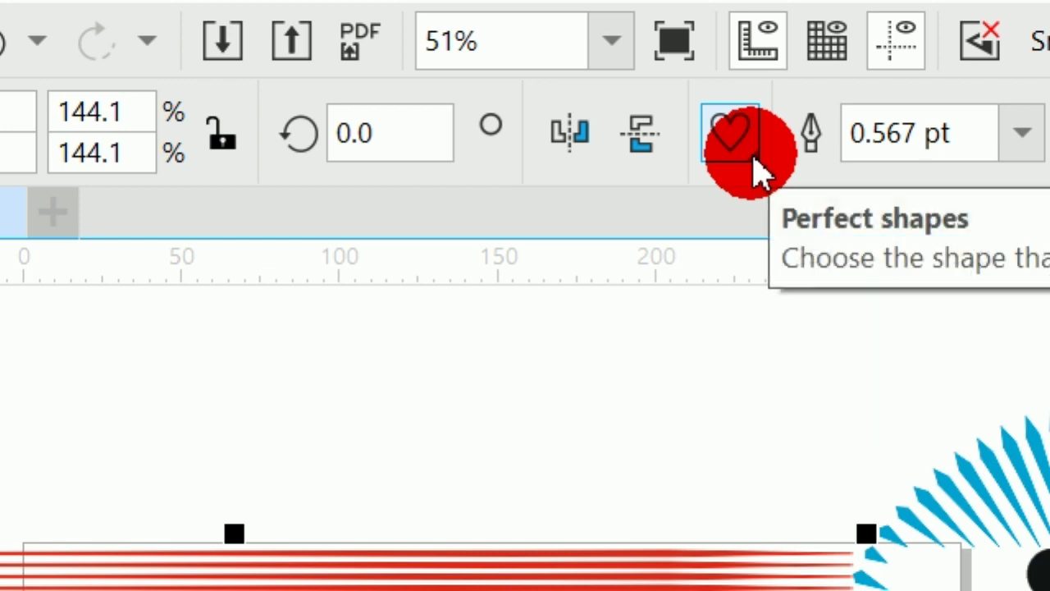
- Draw a heart about 225 mm wide over the red parallel lines and move it up slightly
click(755, 171)
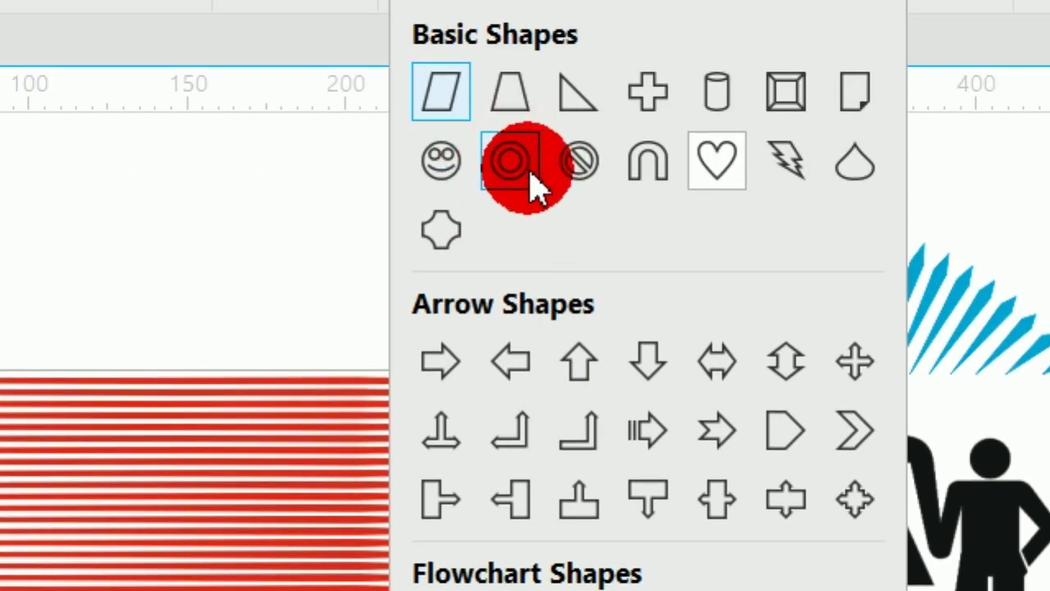
click(721, 162)
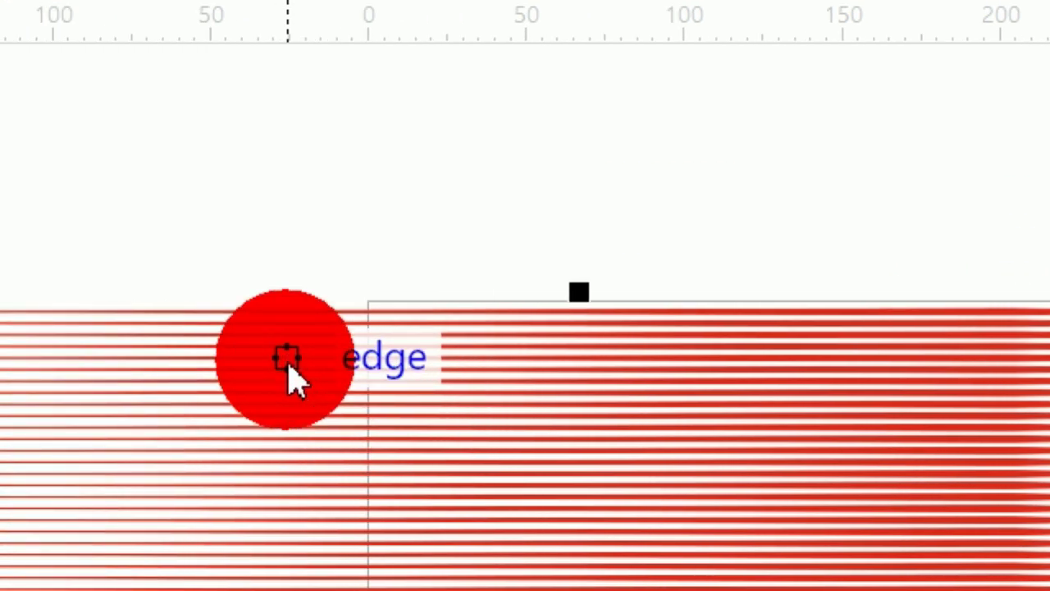
drag(287, 365, 761, 414)
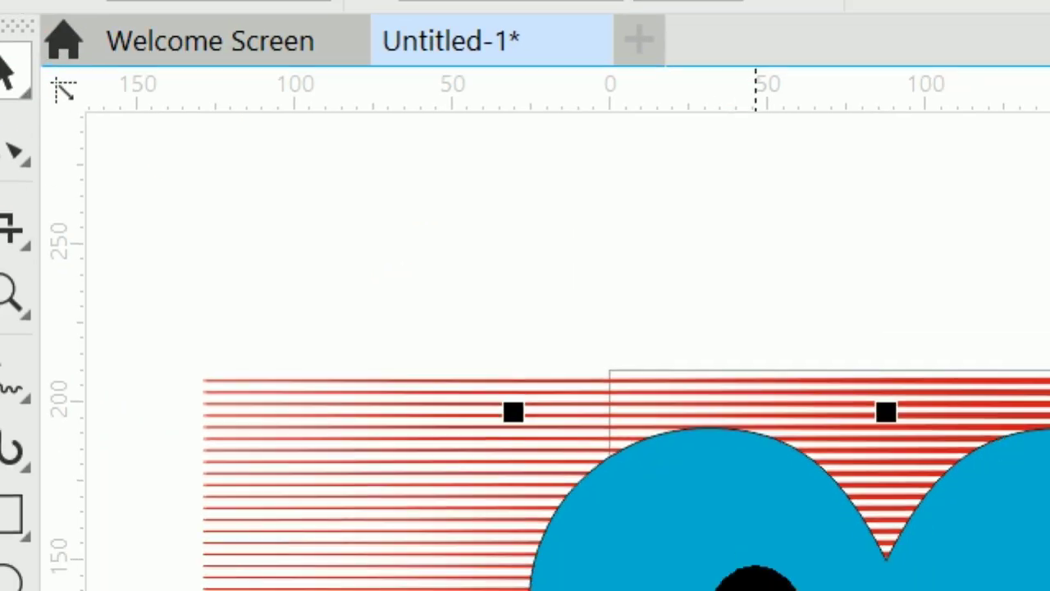
drag(755, 431, 743, 333)
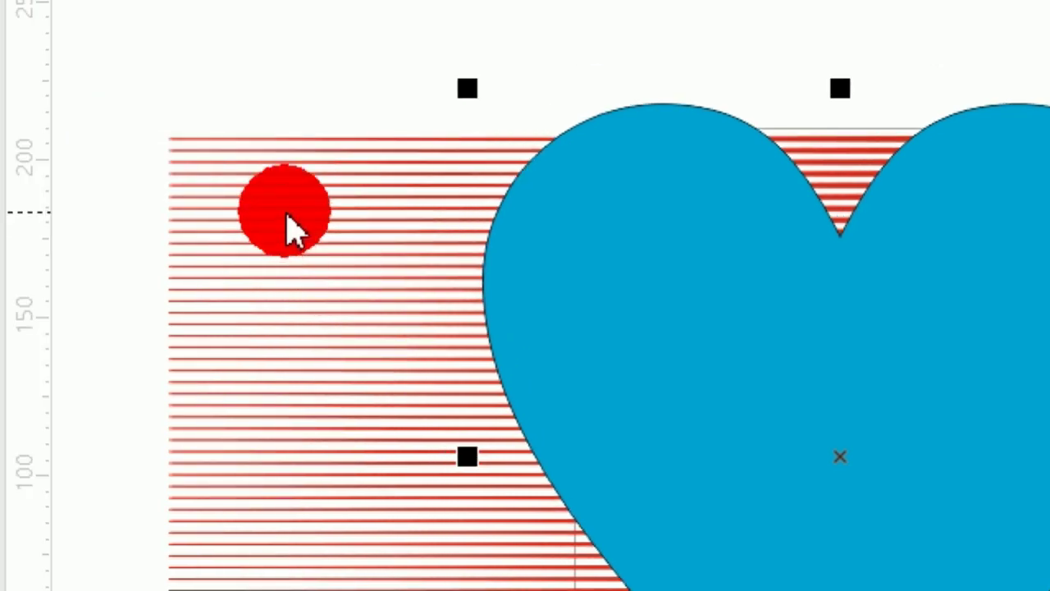
- Constrain the red parallel-line effect inside the blue heart by setting the heart as its outer boundary
click(312, 281)
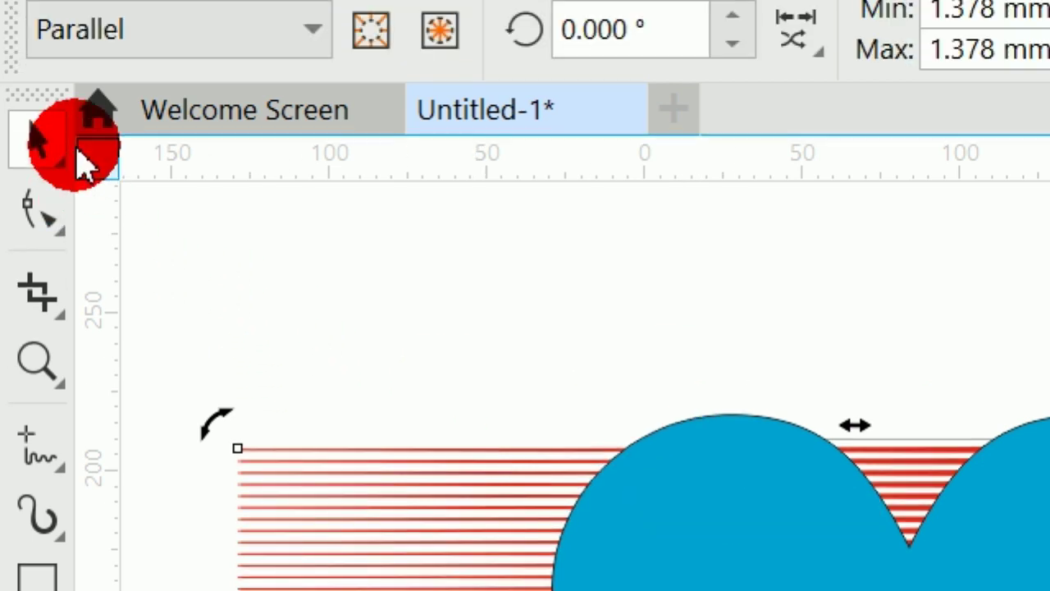
click(303, 284)
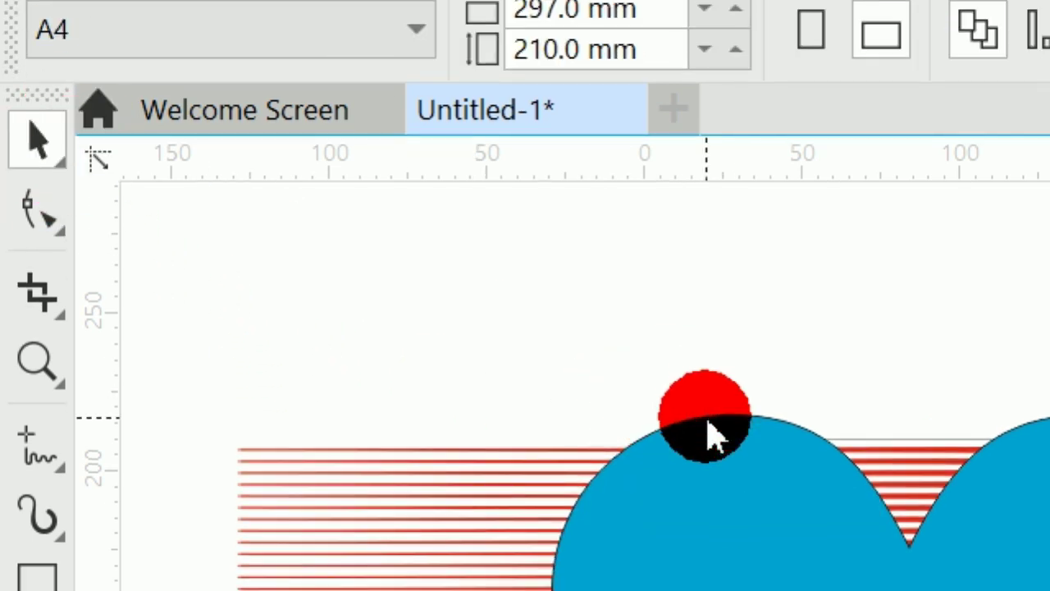
click(705, 450)
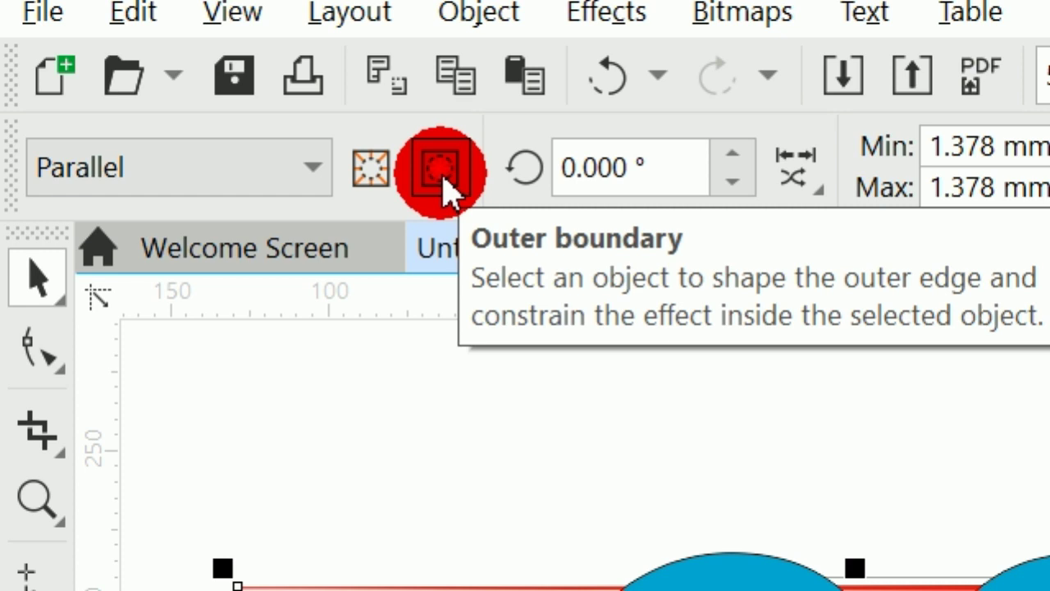
click(441, 171)
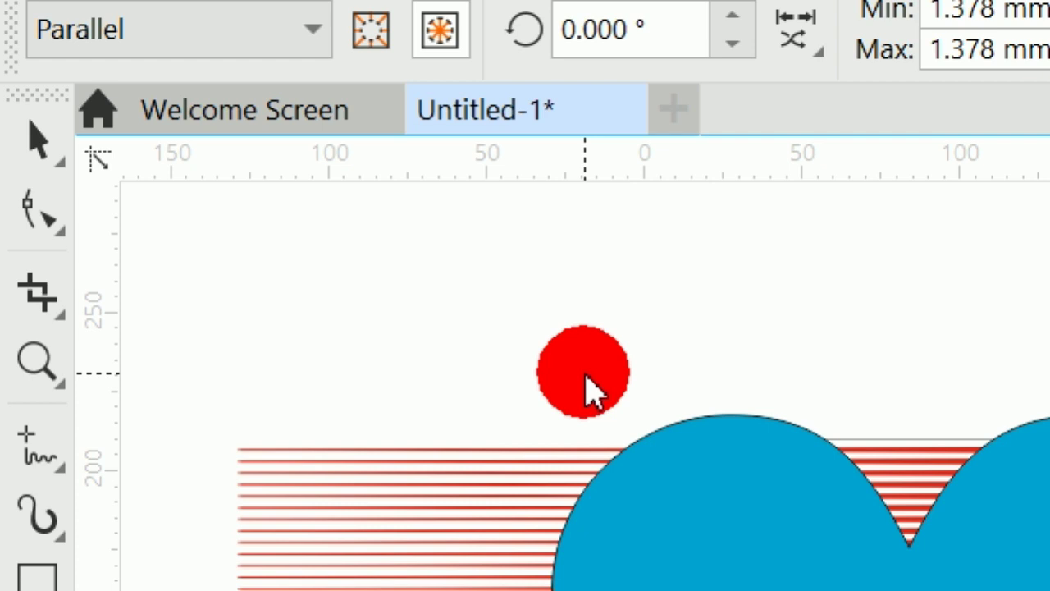
drag(585, 374, 642, 375)
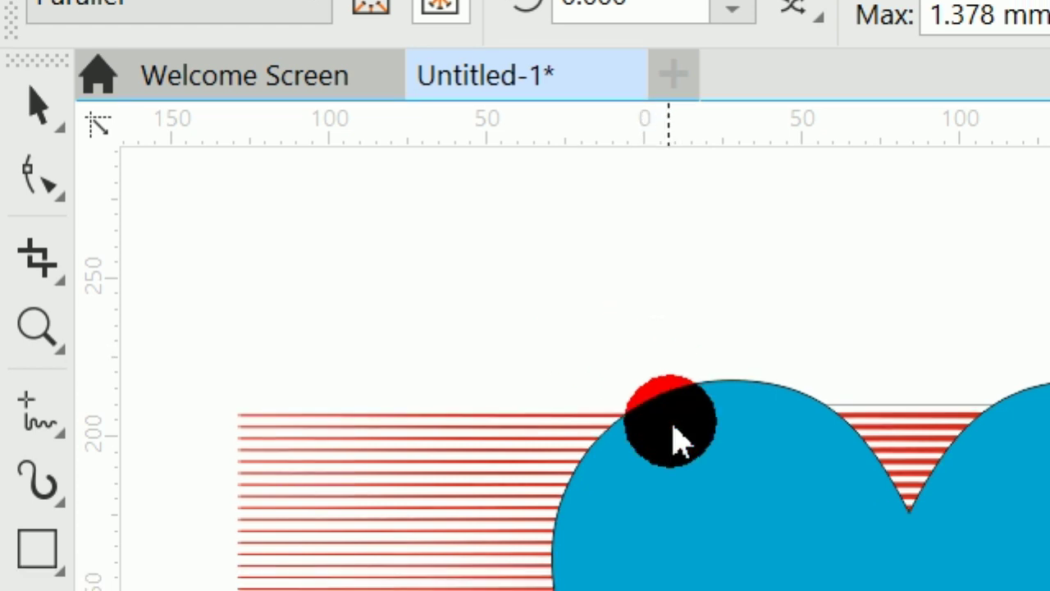
click(675, 413)
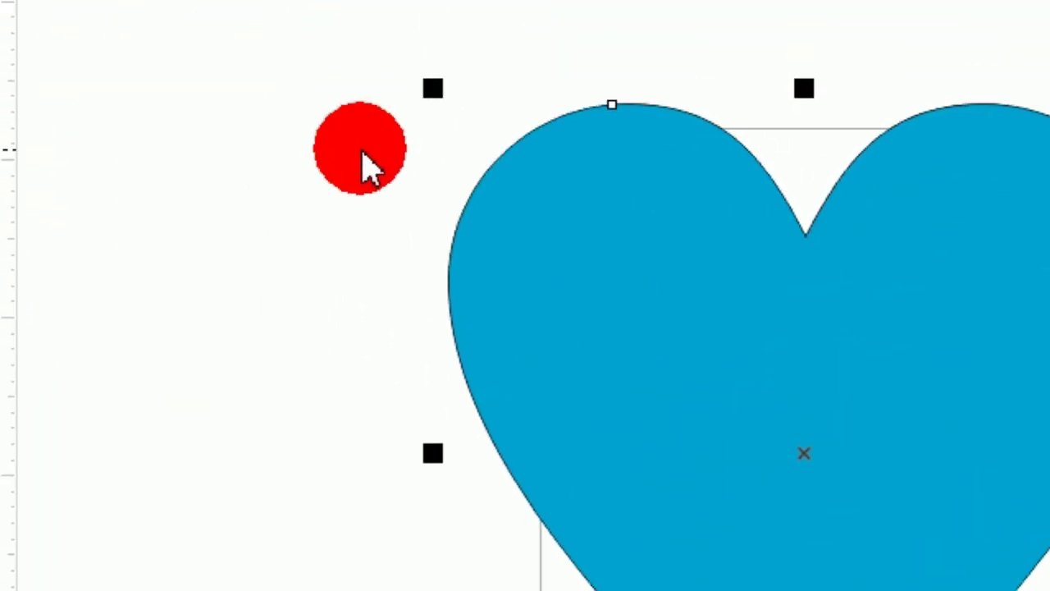
- Move the blue heart down and to the right, away from the heart-shaped red lines
click(597, 201)
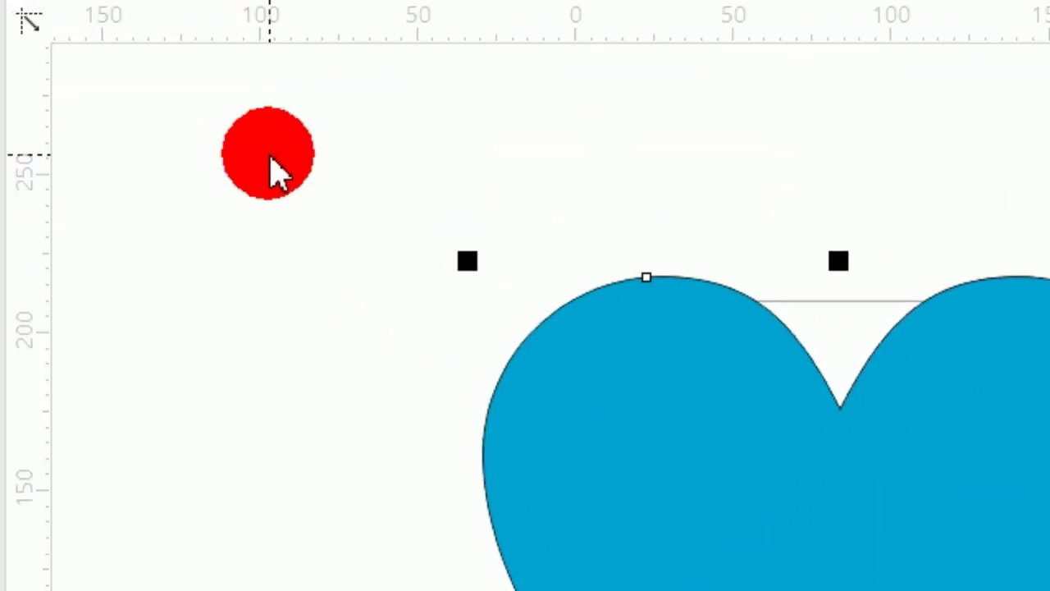
click(269, 155)
drag(621, 421, 714, 425)
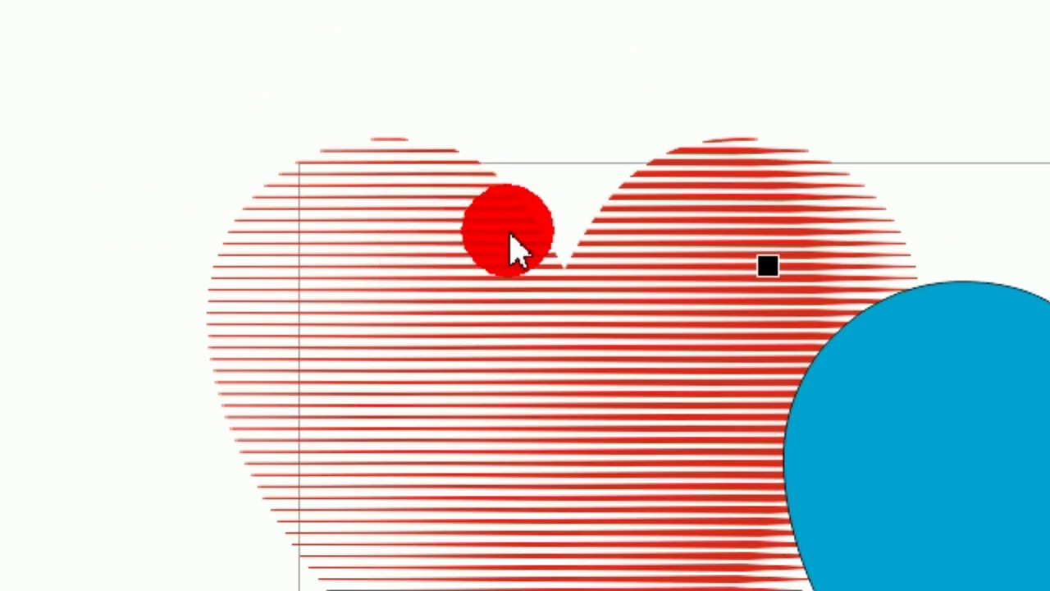
- Move the heart-shaped red line pattern off the page to the right, clearing the drawing area
click(366, 147)
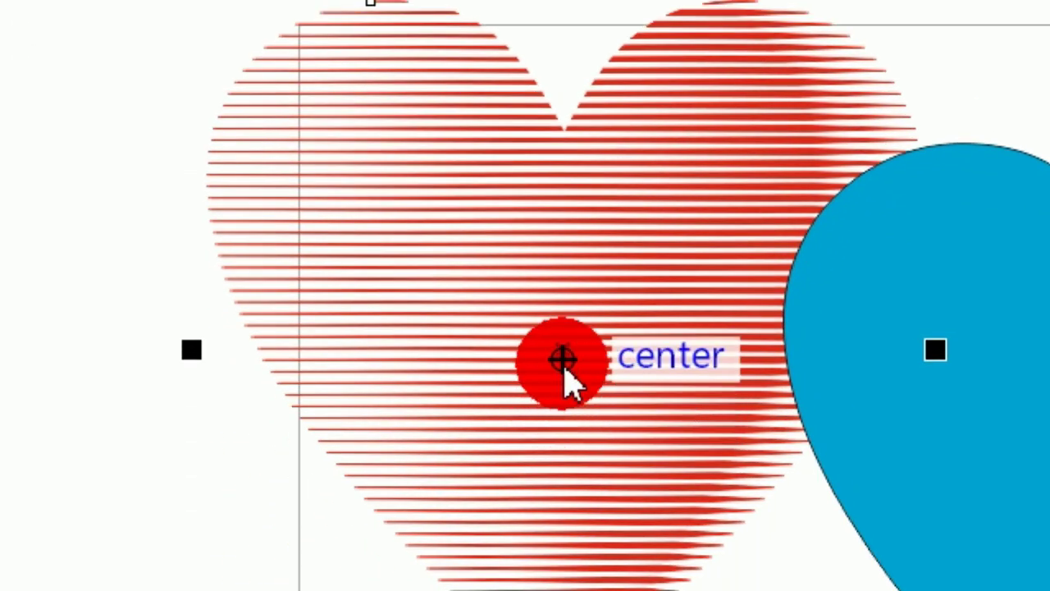
drag(562, 361, 289, 232)
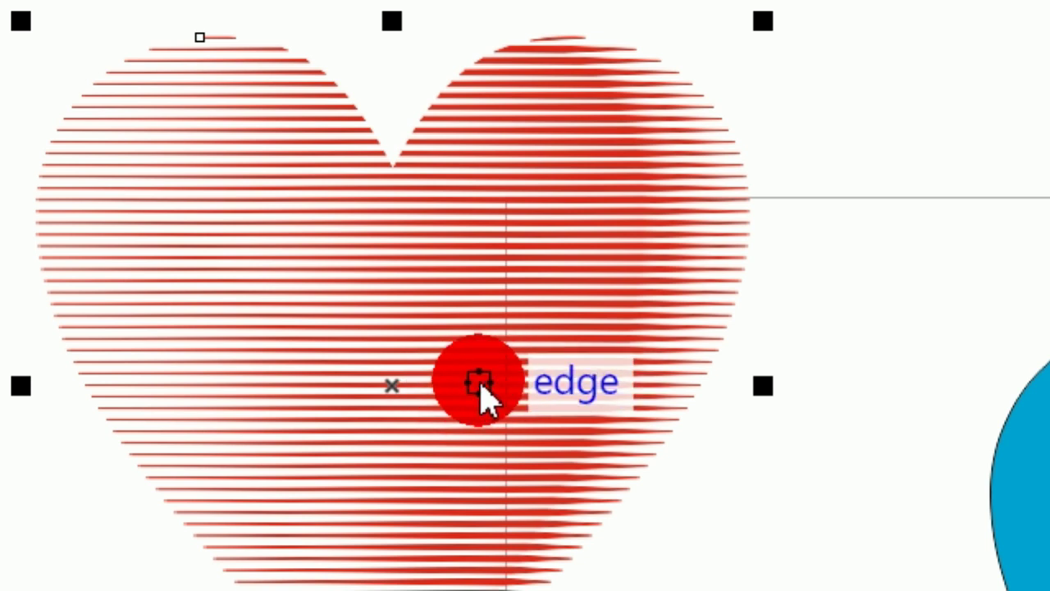
drag(476, 333, 433, 312)
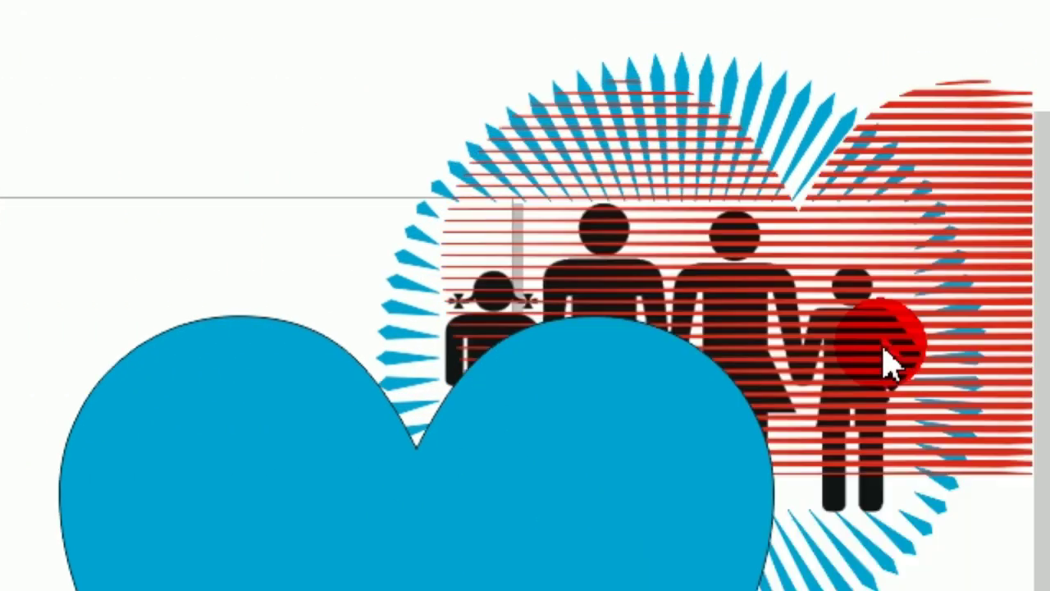
drag(265, 507, 621, 566)
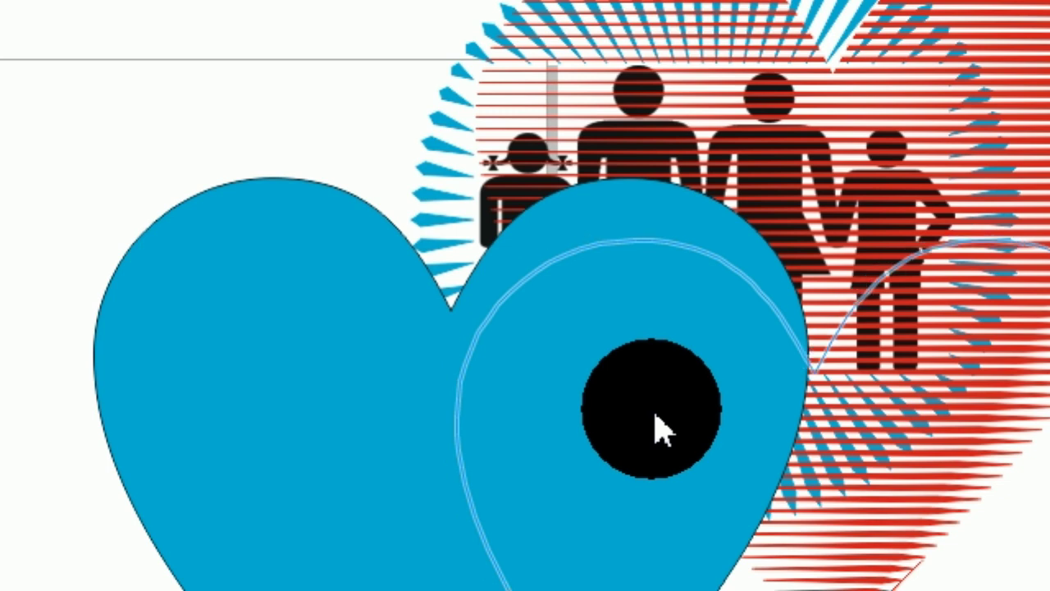
drag(661, 429, 681, 429)
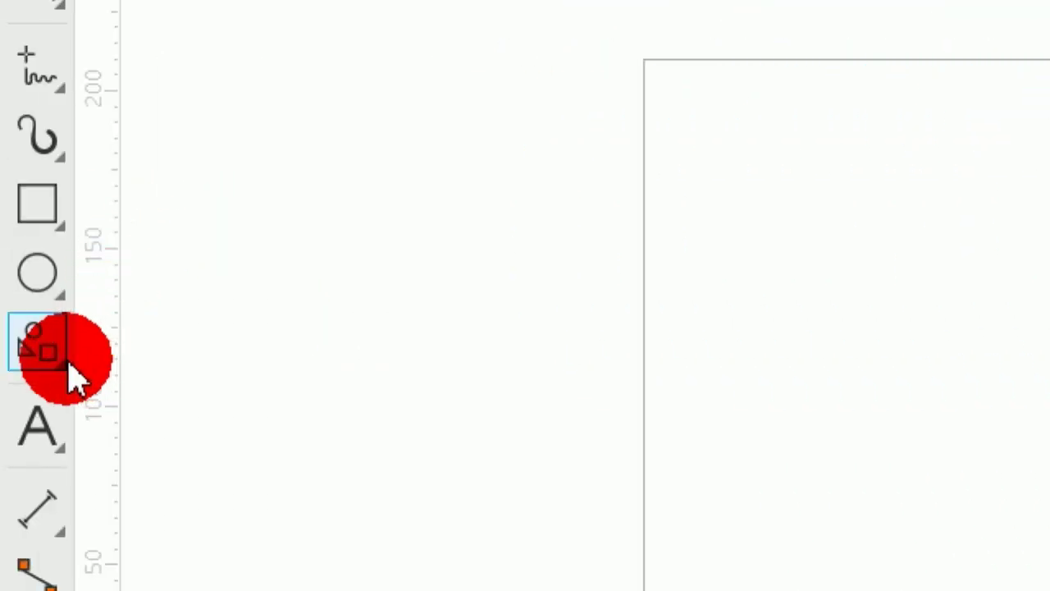
- Draw a Radial effect with the Impact tool, about 200 mm in diameter, across the page's left edge
drag(74, 379, 261, 434)
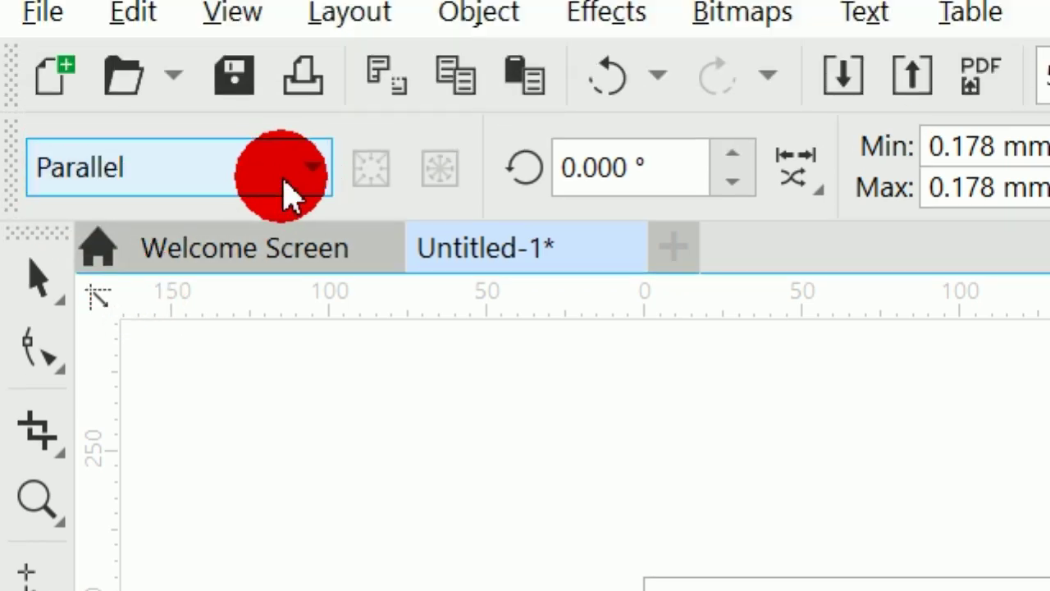
click(318, 184)
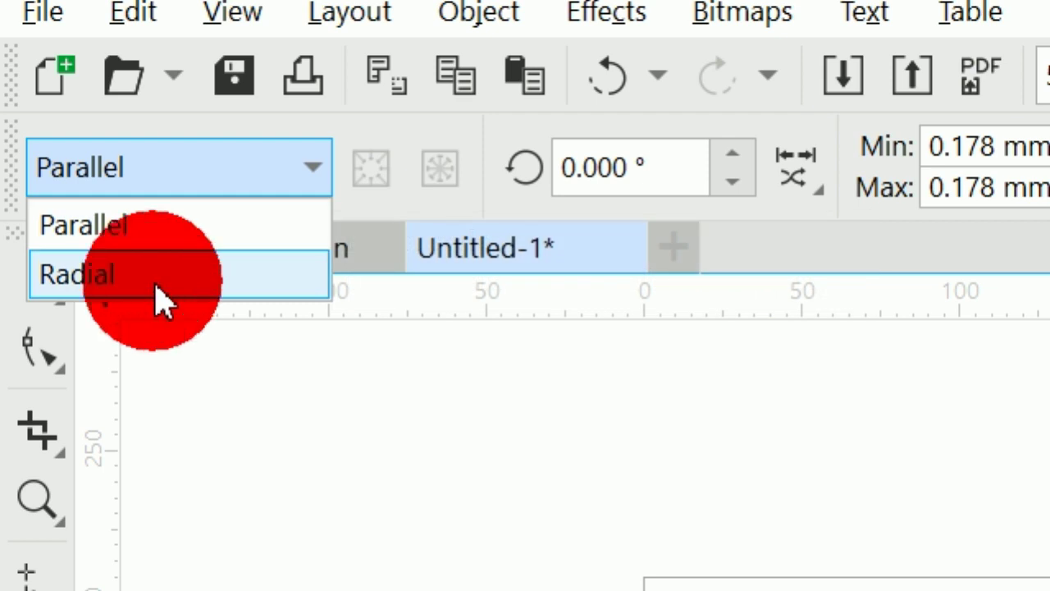
click(156, 287)
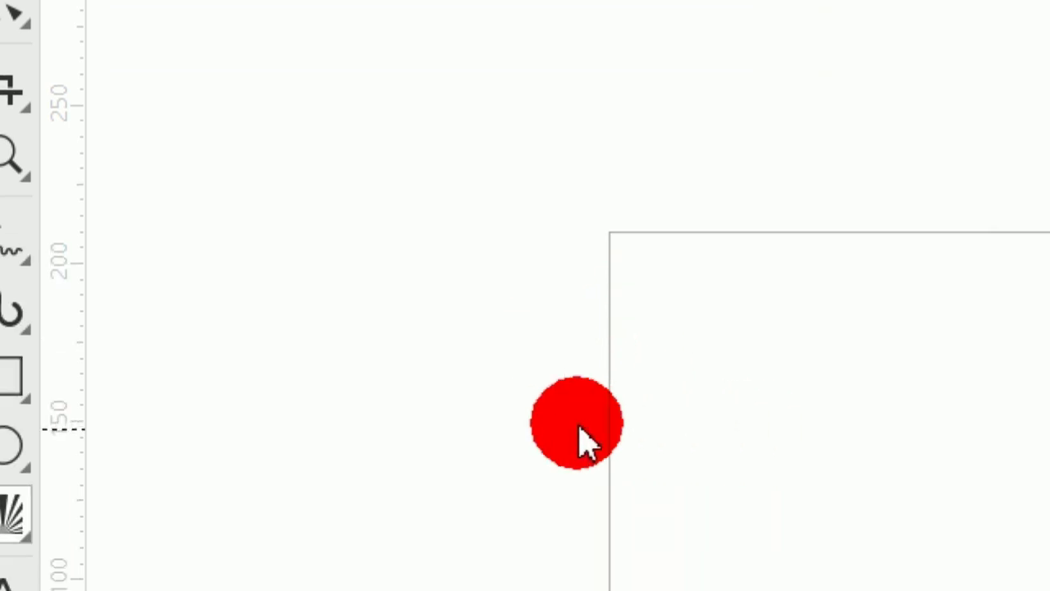
drag(531, 351, 806, 506)
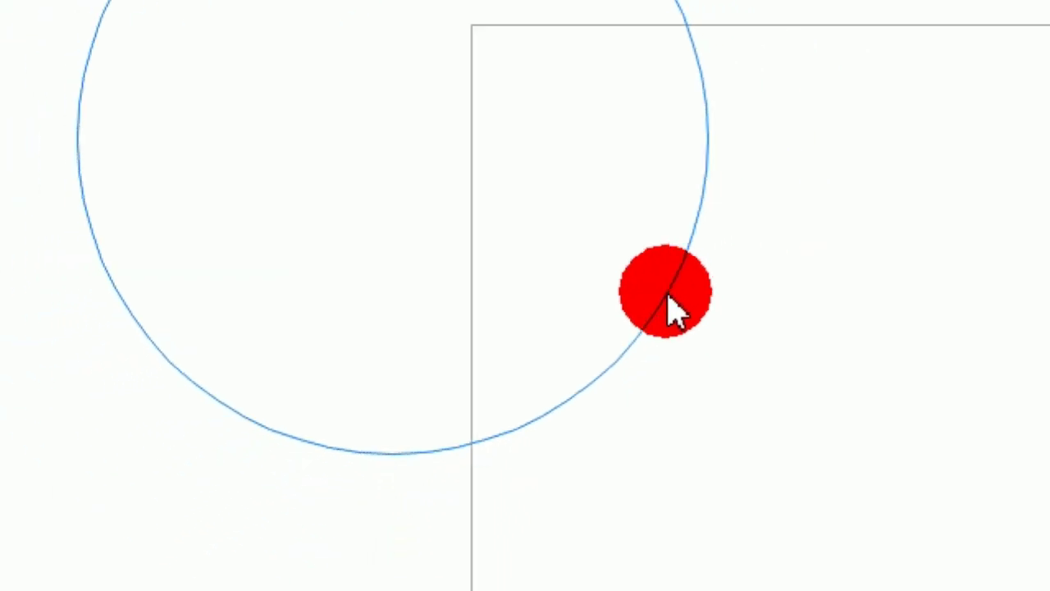
drag(667, 293, 666, 293)
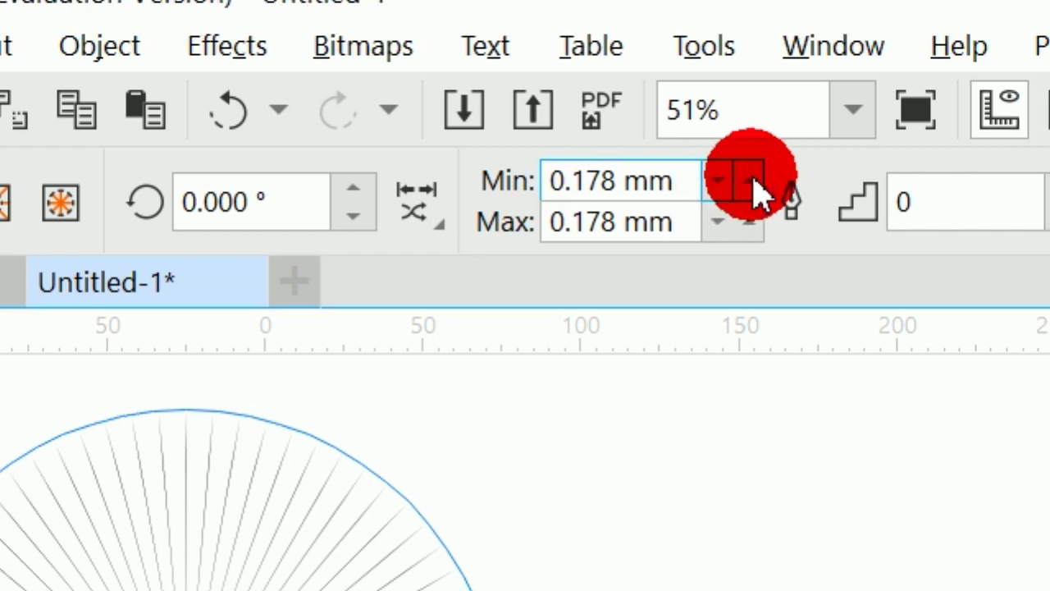
- Increase both the minimum and maximum line width of the radial effect to 1.978 mm
click(749, 182)
click(750, 182)
click(750, 183)
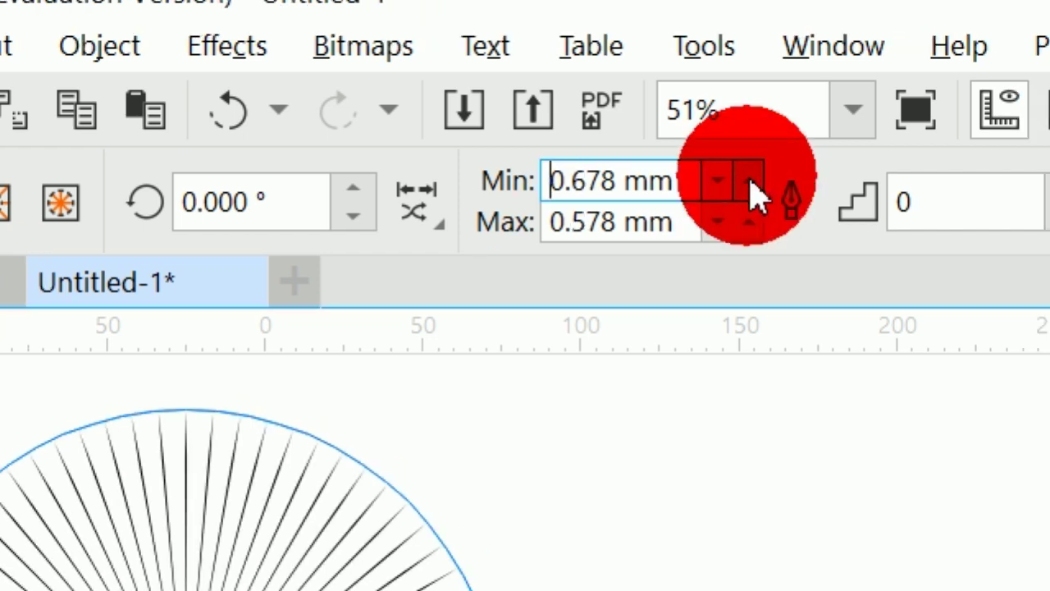
click(749, 182)
click(750, 182)
click(750, 182)
click(750, 182)
click(750, 182)
click(750, 182)
click(750, 182)
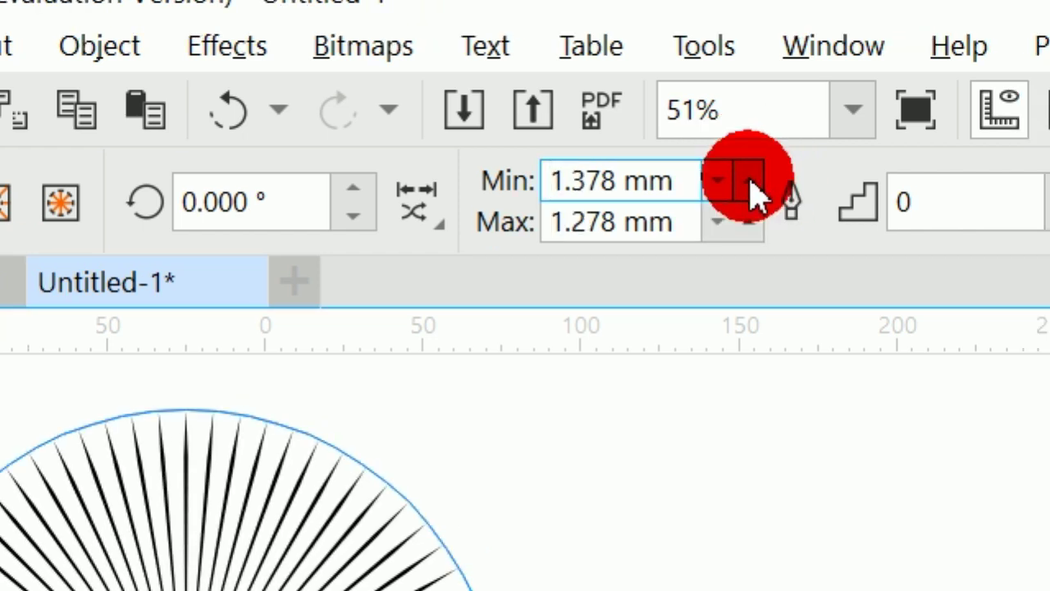
click(750, 182)
click(750, 182)
click(750, 182)
click(750, 182)
click(750, 182)
click(750, 182)
click(750, 182)
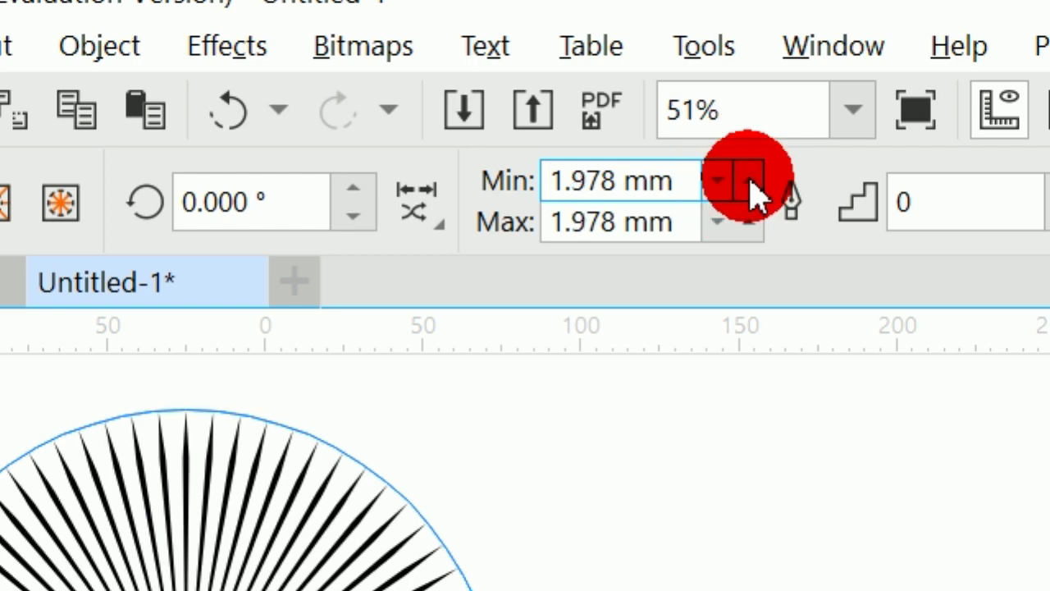
click(749, 182)
click(750, 182)
click(750, 182)
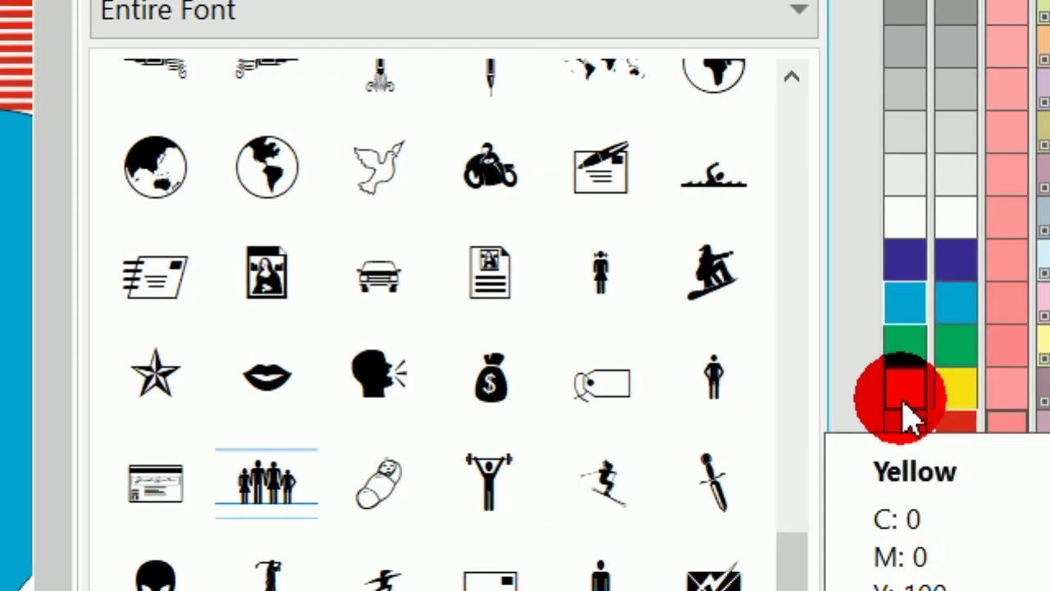
- Fill the radial lines with yellow and give them a red outline
click(902, 401)
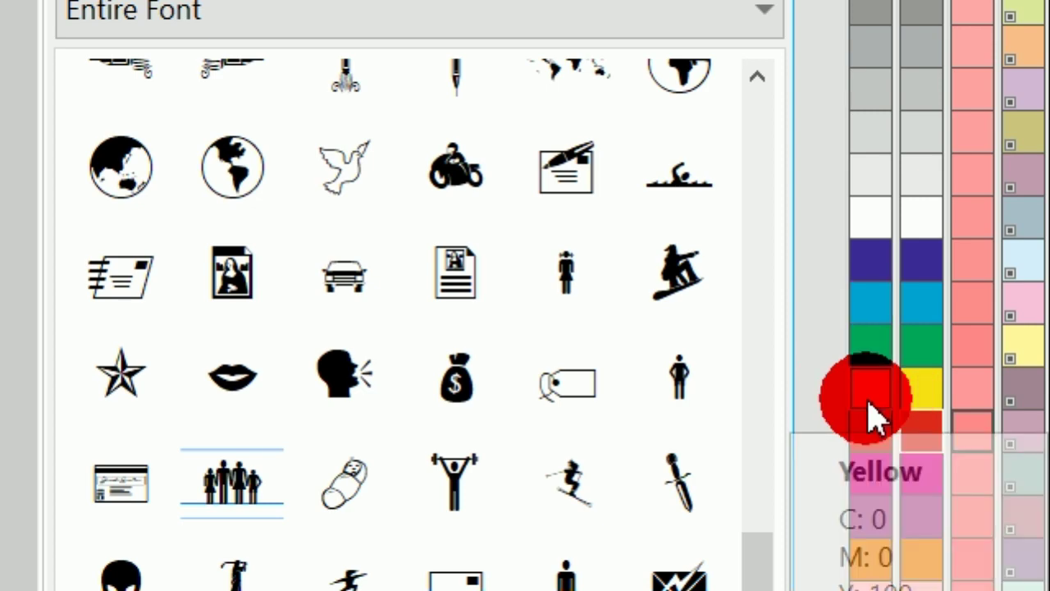
click(862, 302)
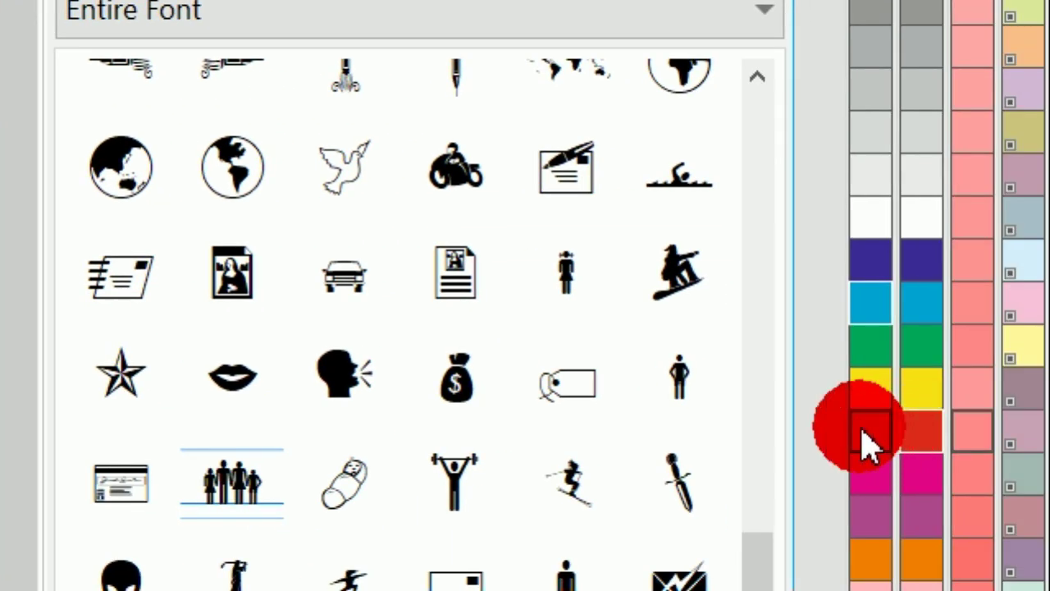
click(859, 428)
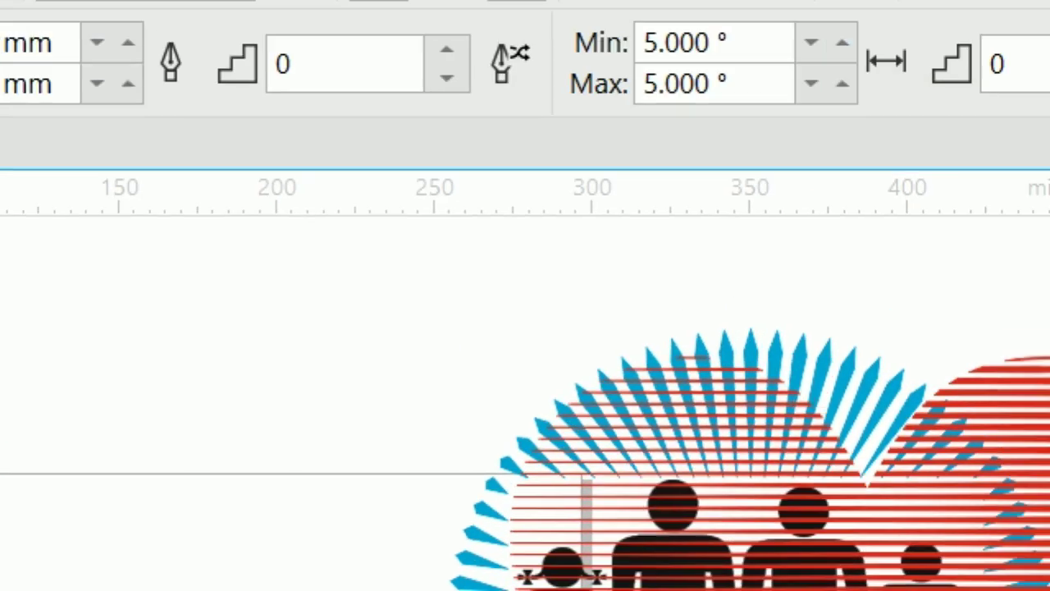
- Change the radial effect's line style to the wedge that widens toward an open outer end
click(765, 171)
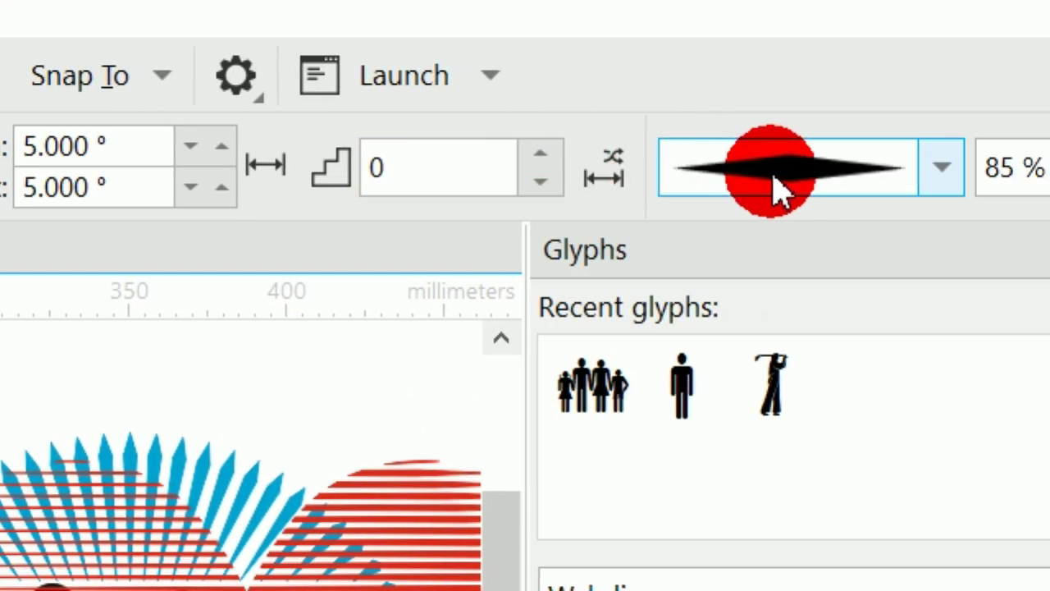
click(769, 168)
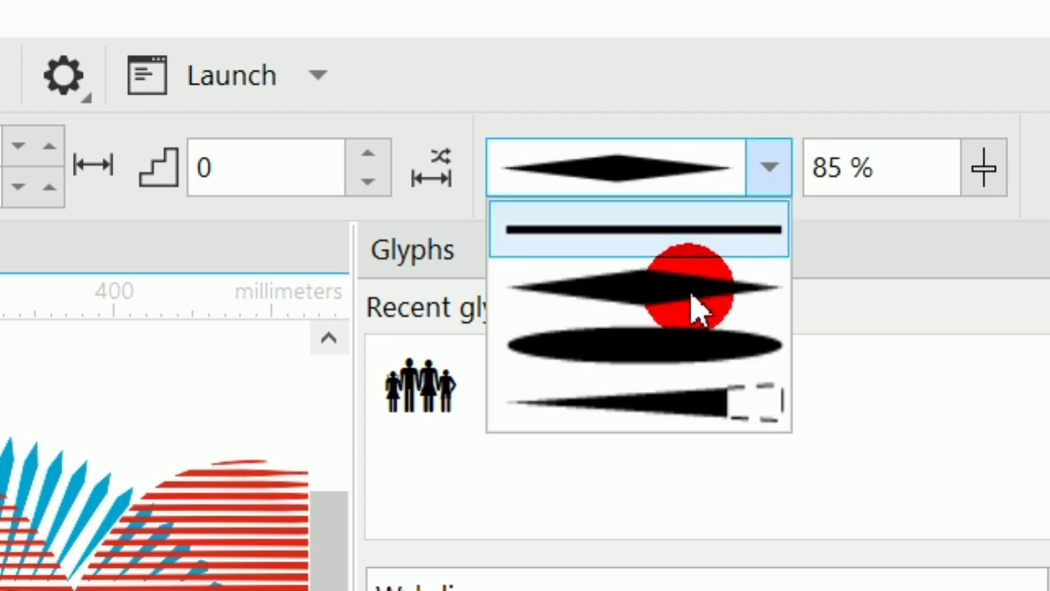
click(660, 426)
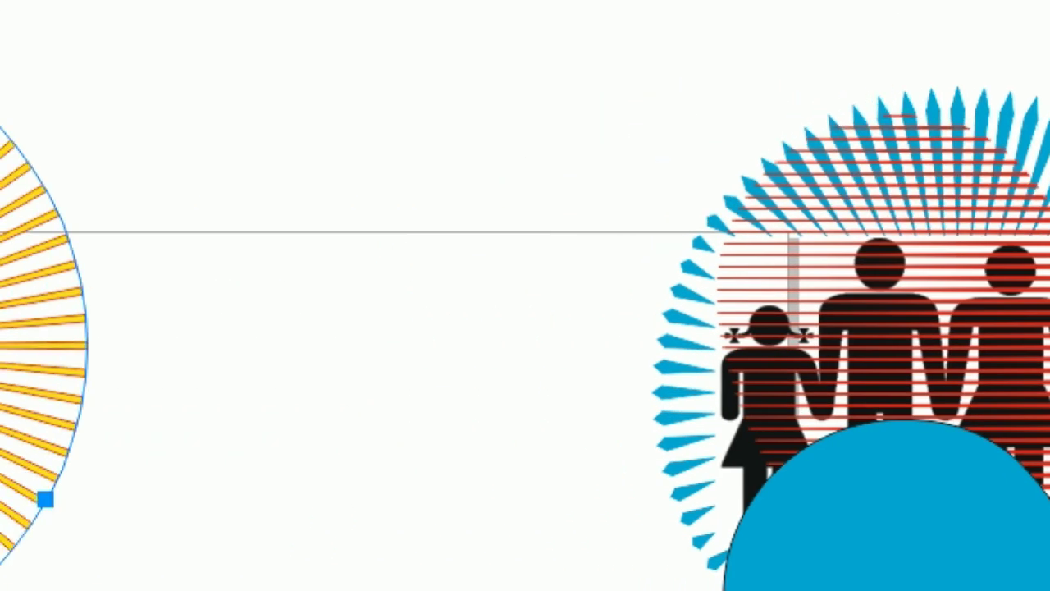
click(0, 396)
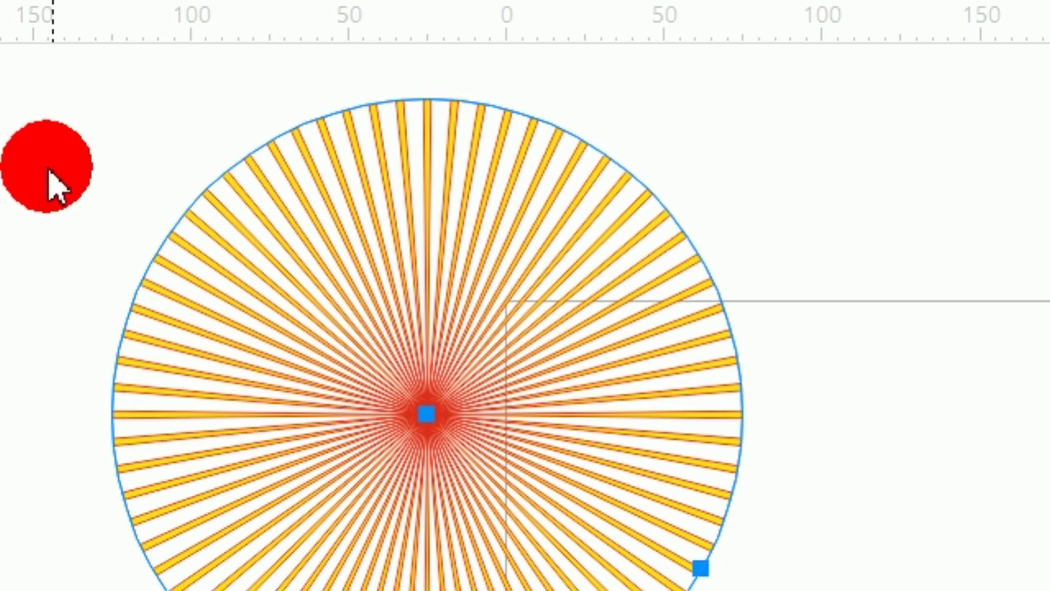
- Select the radial burst and enlarge it proportionally to about 250 mm in diameter
click(37, 145)
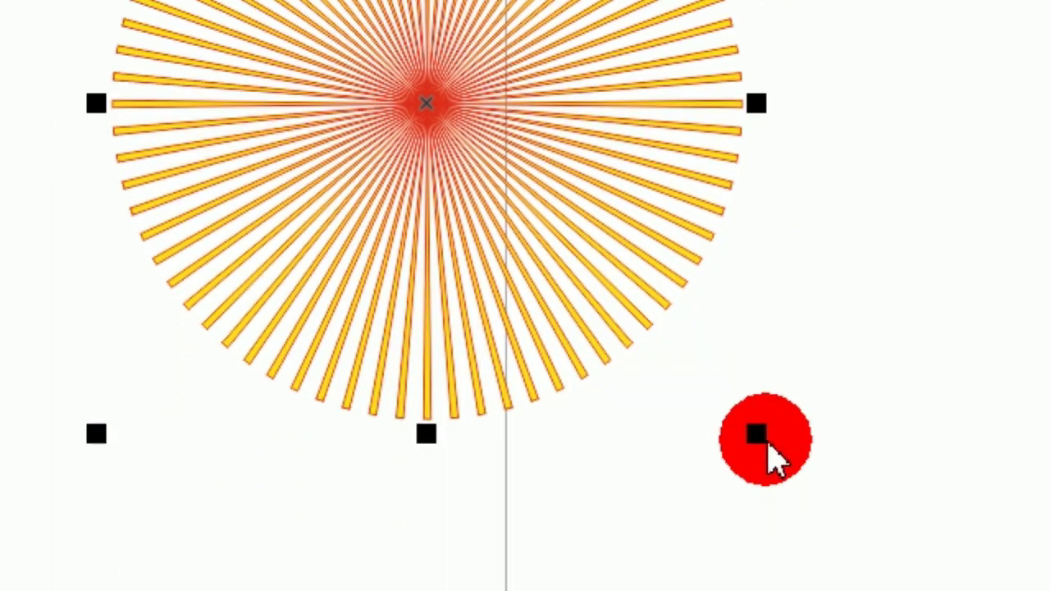
mouse_move(764, 437)
mouse_down()
mouse_move(848, 438)
mouse_move(766, 422)
mouse_up()
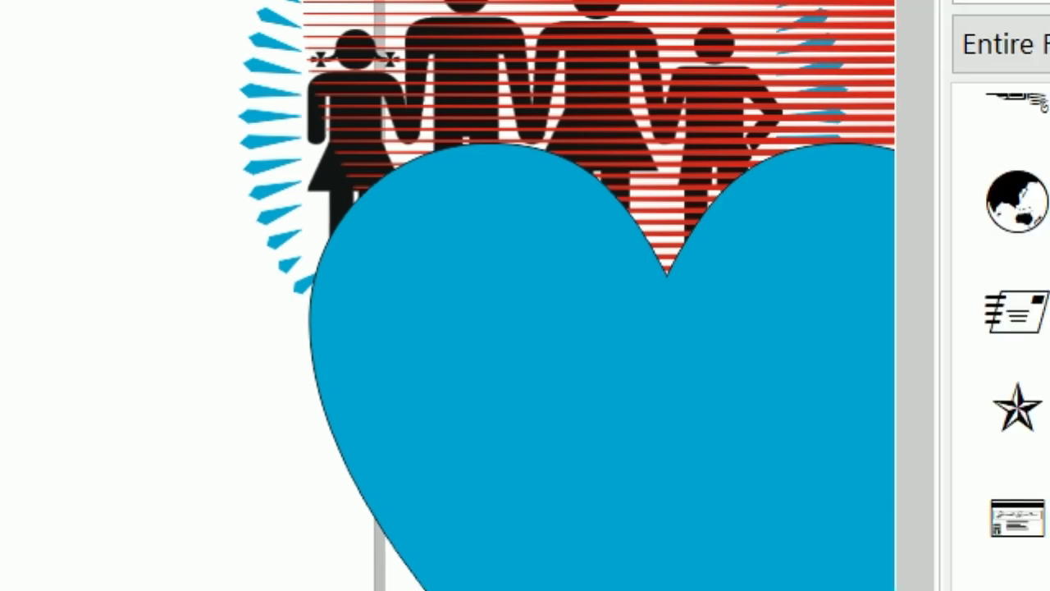
click(850, 270)
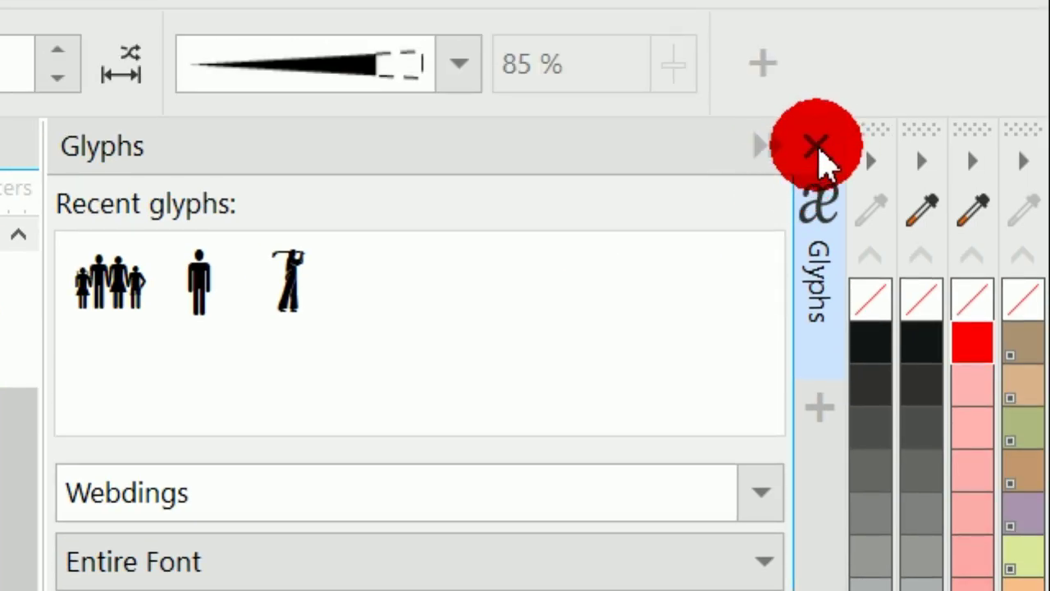
- Open the Glyphs collection for inserting symbols into the drawing
click(817, 148)
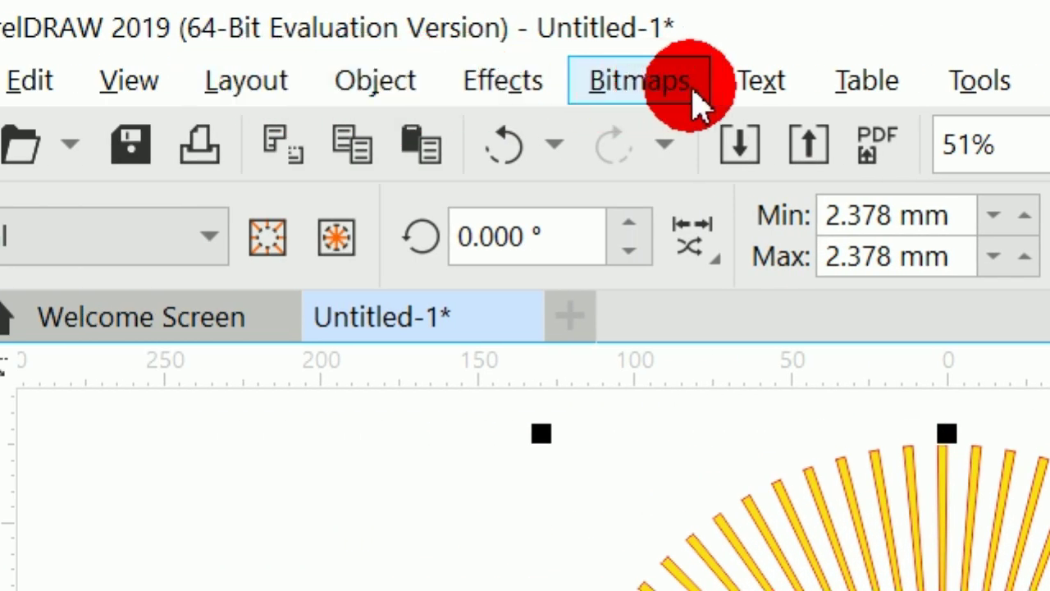
click(727, 87)
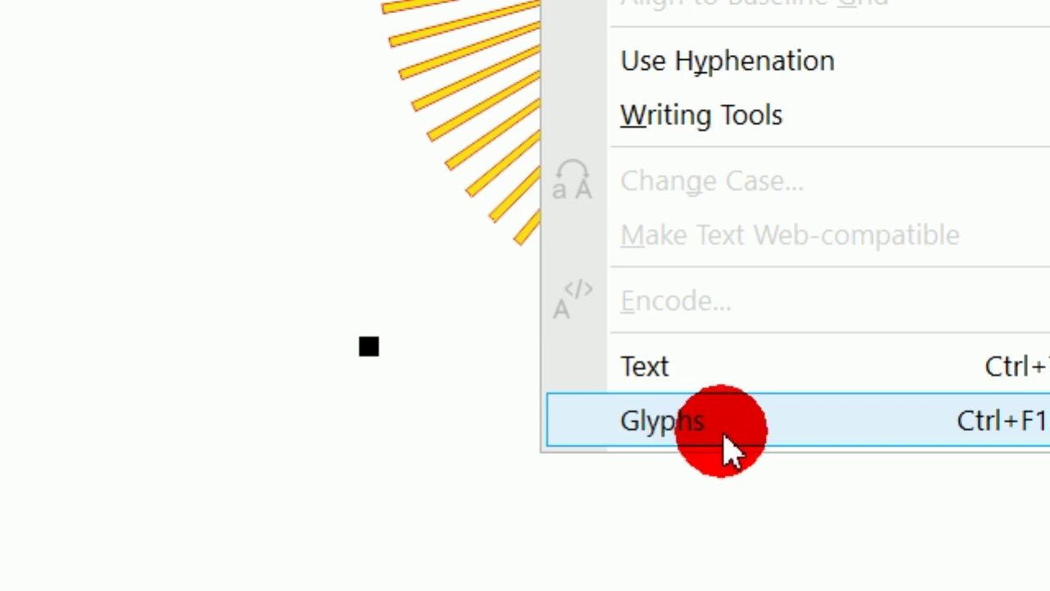
click(727, 435)
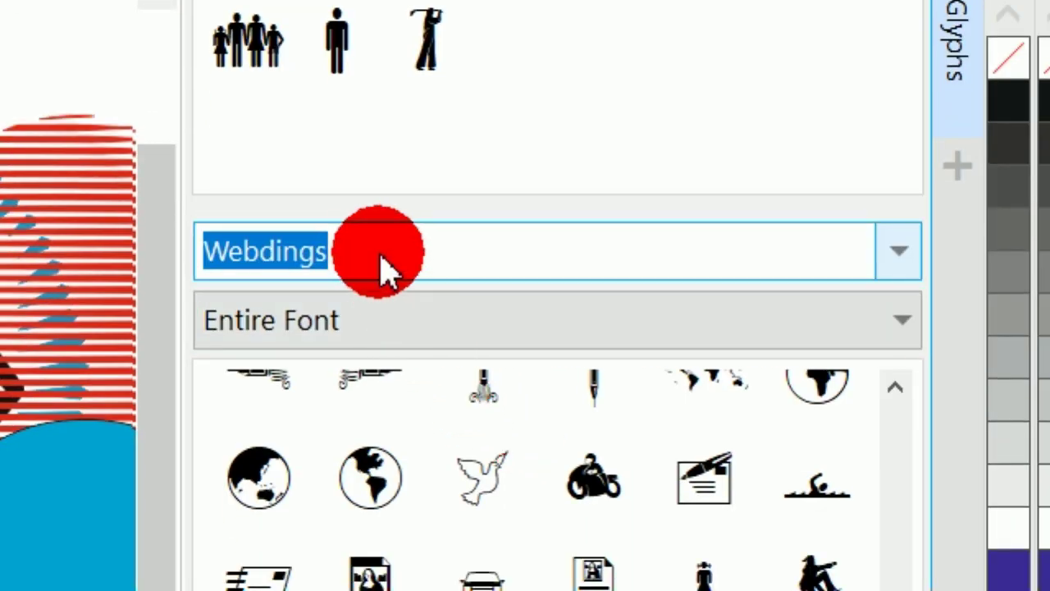
click(380, 251)
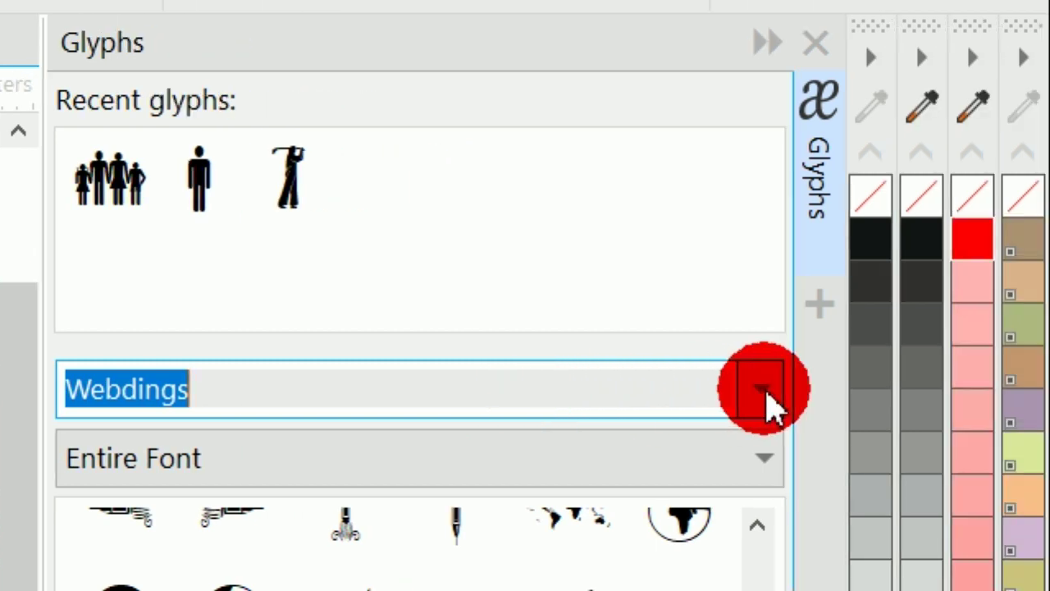
- Switch the glyph font to Wingdings and return it to Webdings
click(761, 402)
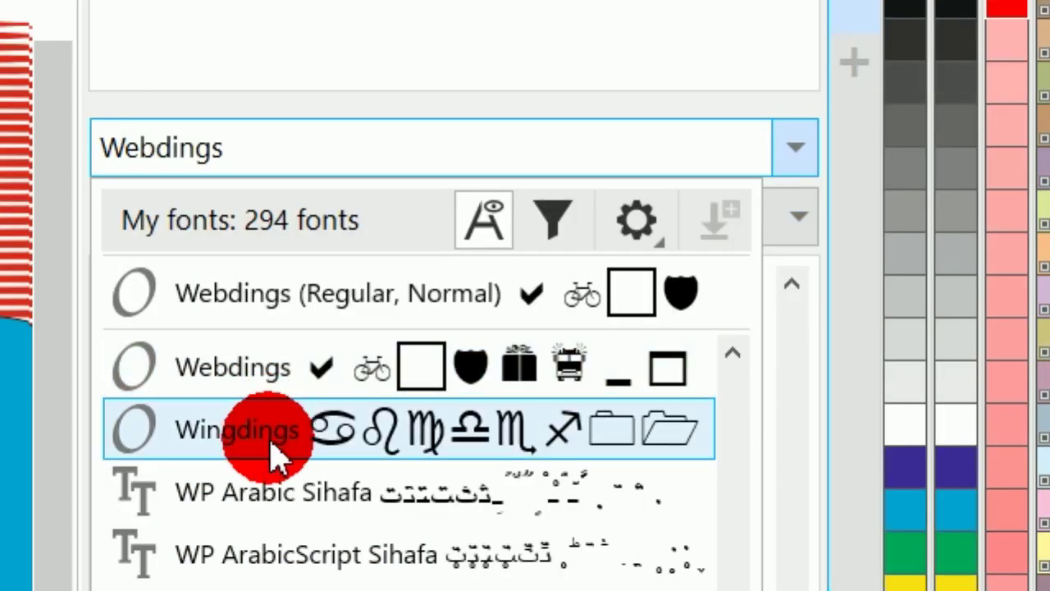
click(273, 438)
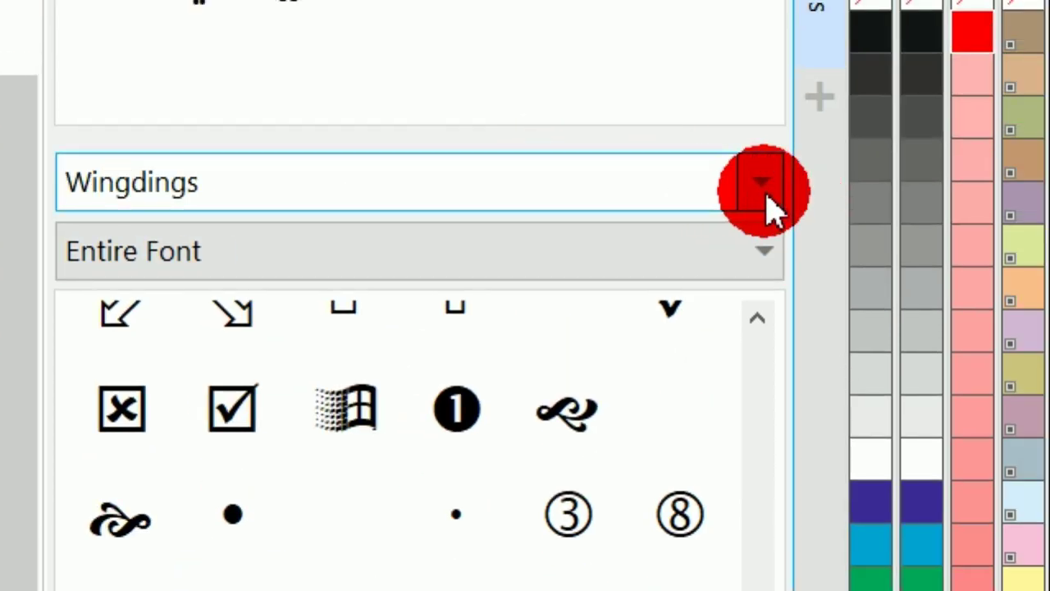
click(763, 185)
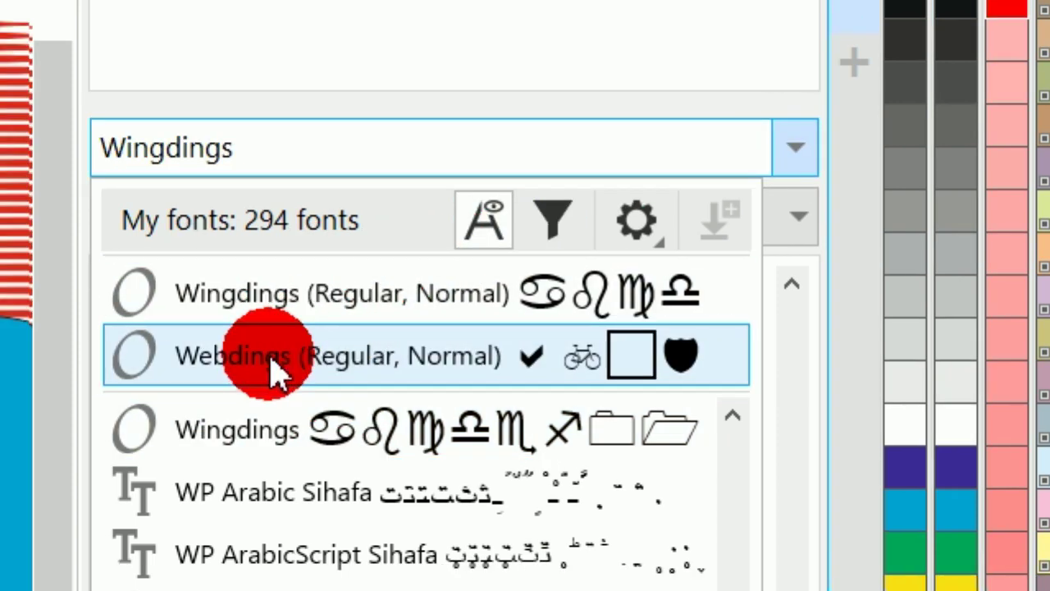
click(242, 367)
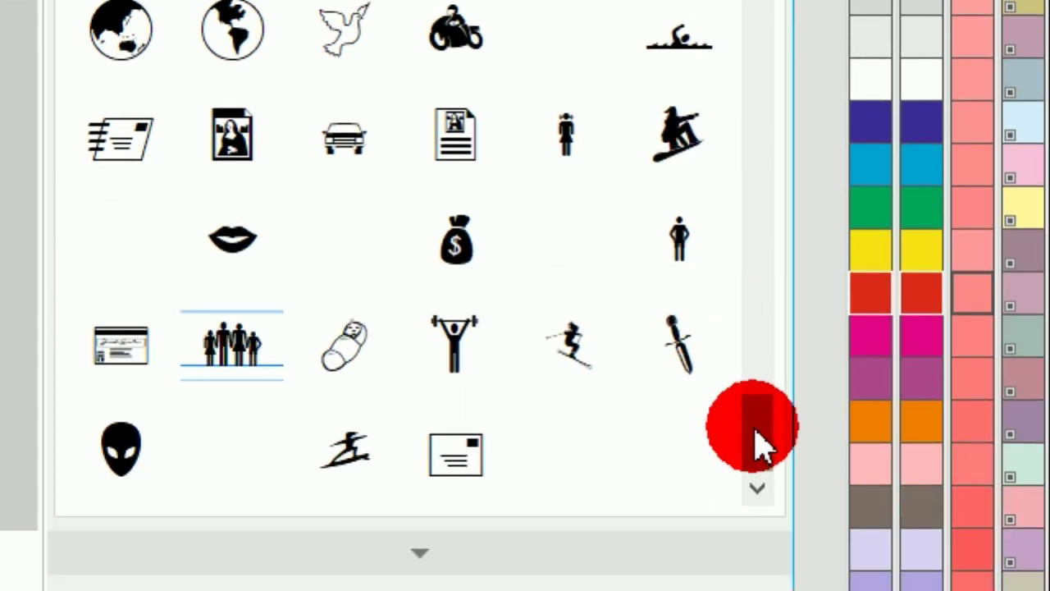
- Place the Webdings flying dove glyph on the page between the yellow radial burst and the blue heart
drag(761, 443, 764, 349)
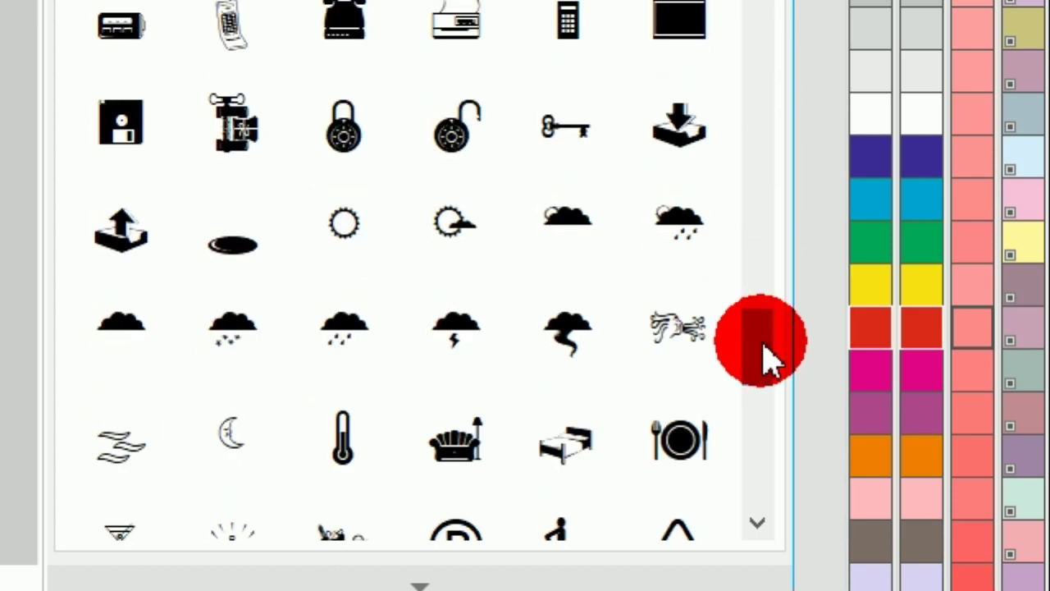
drag(763, 386, 763, 455)
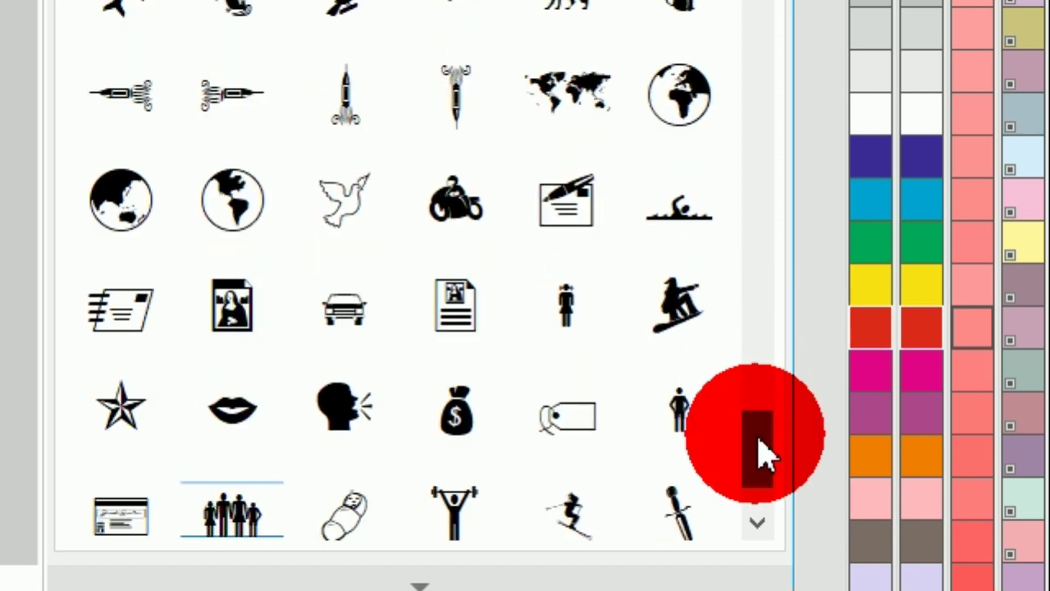
click(428, 192)
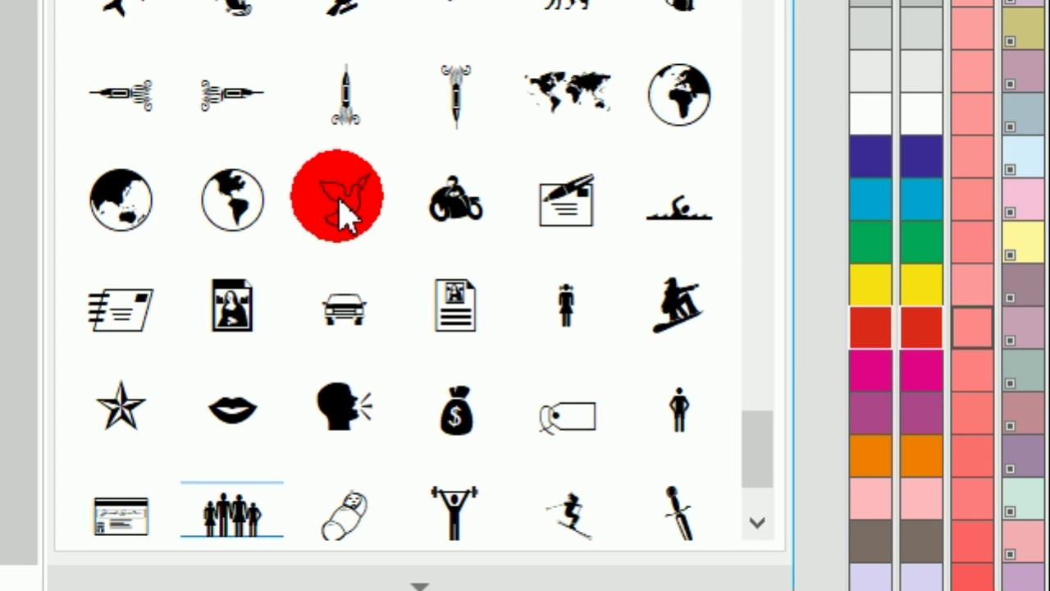
drag(340, 201, 249, 187)
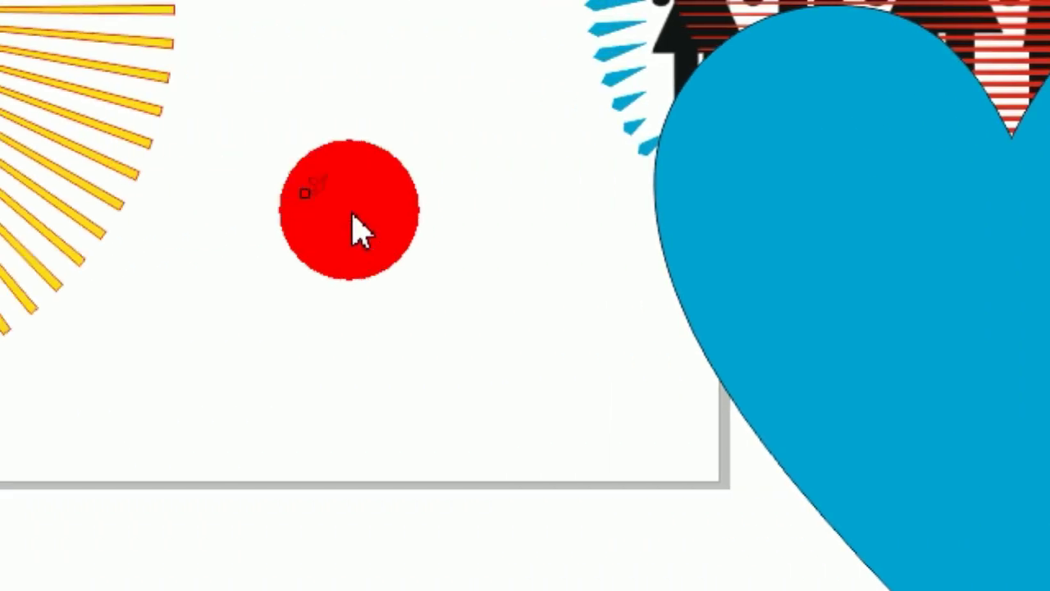
drag(352, 214, 729, 501)
click(448, 279)
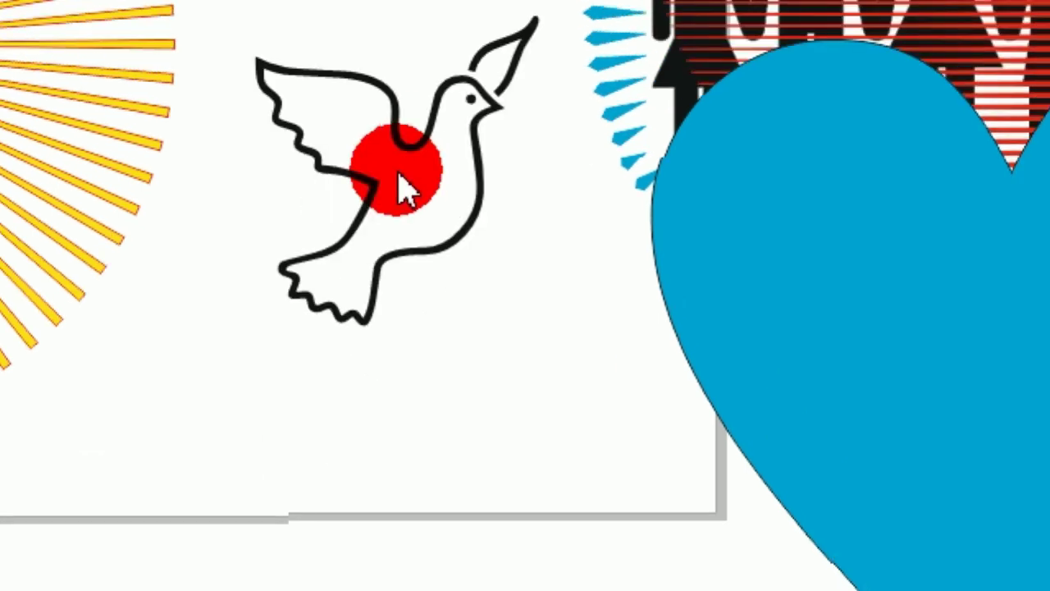